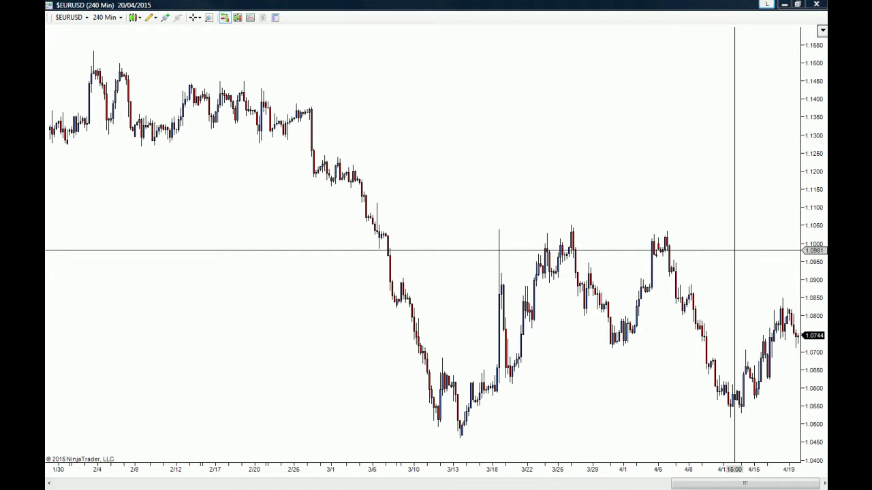
# Step: Show the Data Box panel beside the chart using the shortcut menu and toolbar button
pyautogui.rightClick(457, 149)
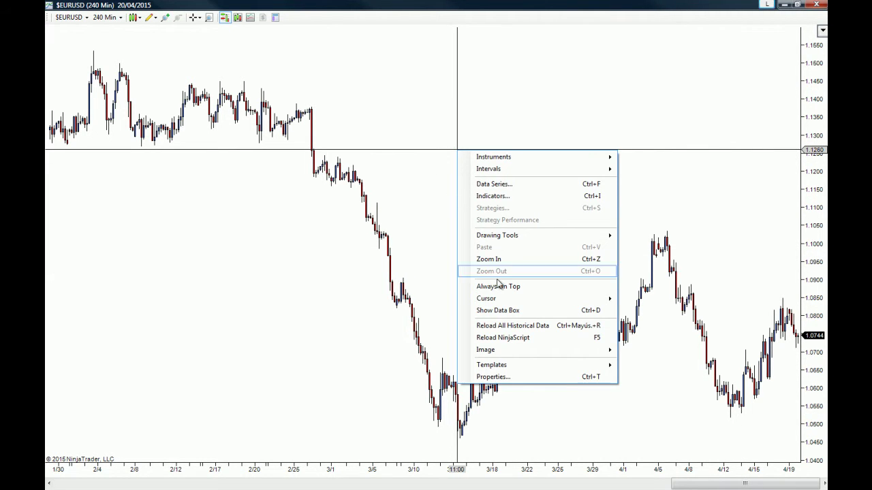
pyautogui.click(494, 313)
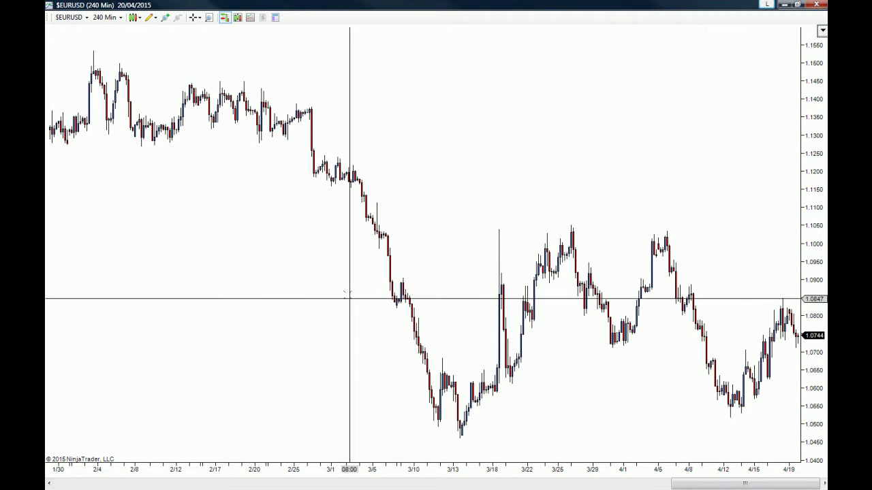
pyautogui.click(209, 18)
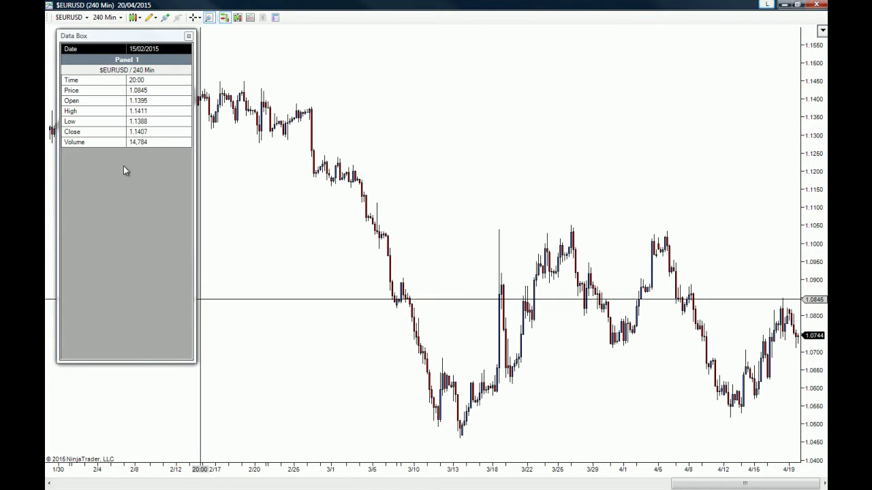
# Step: Focus the Data Box and pan the EURUSD chart to show early January through late March
pyautogui.click(129, 276)
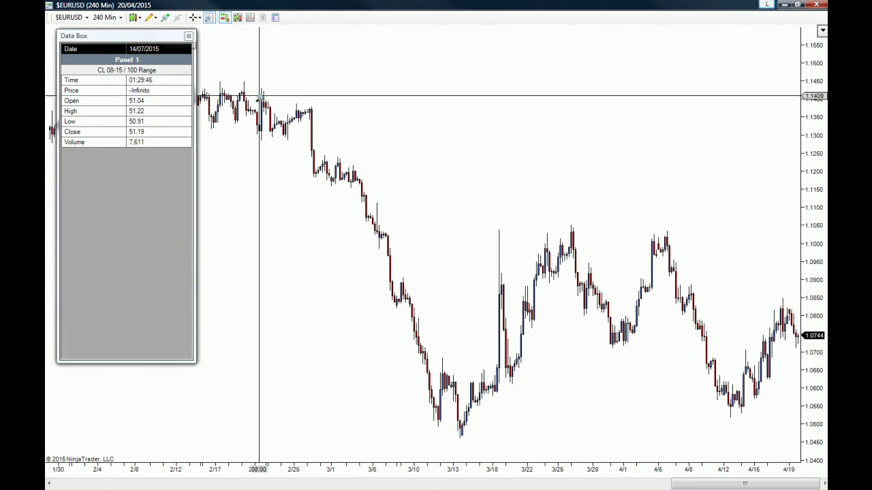
pyautogui.moveTo(268, 93); pyautogui.dragTo(502, 198)
pyautogui.moveTo(286, 230); pyautogui.dragTo(370, 236)
pyautogui.moveTo(622, 179); pyautogui.dragTo(322, 167)
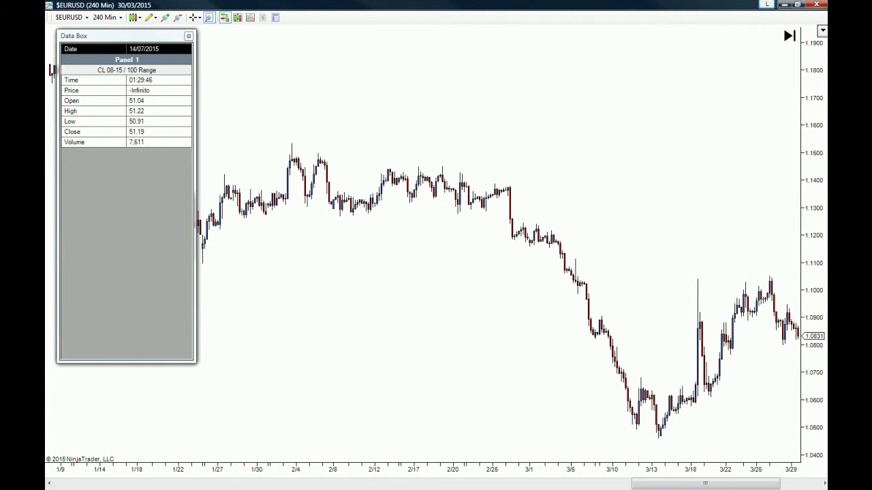
# Step: Zoom into late February to early March and nudge the view to fine-tune the range
pyautogui.moveTo(436, 163); pyautogui.dragTo(565, 266)
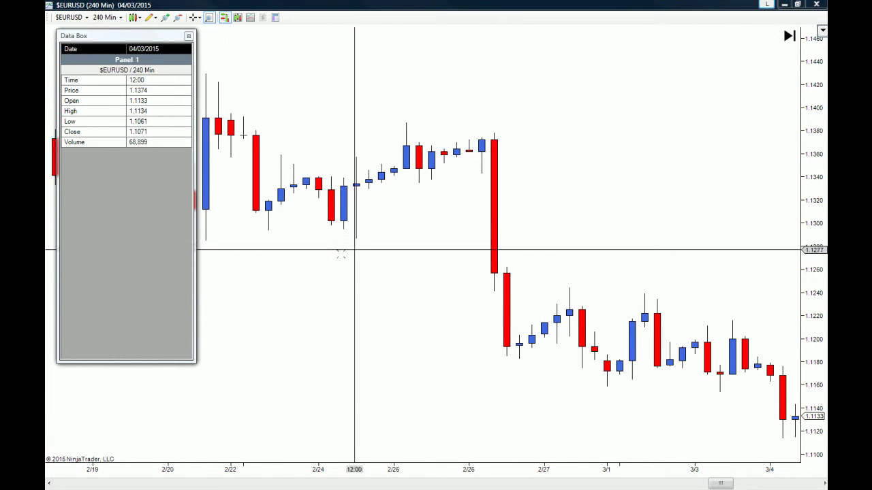
pyautogui.moveTo(314, 133); pyautogui.dragTo(434, 117)
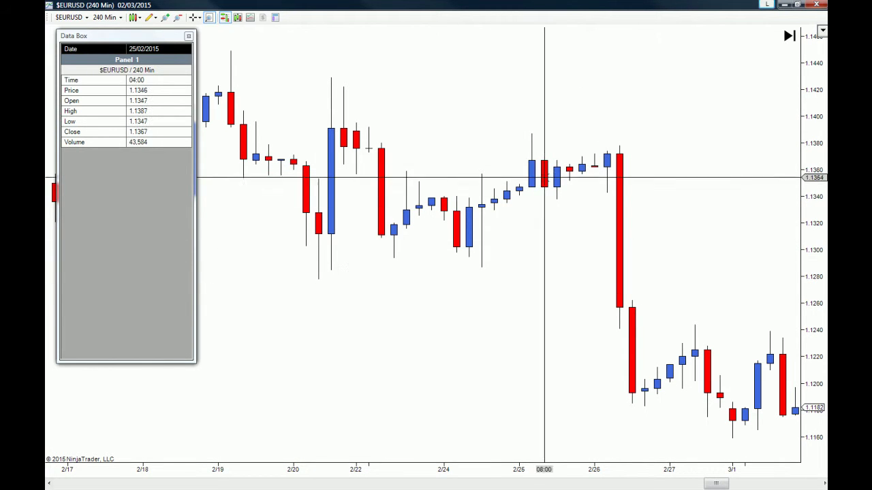
pyautogui.moveTo(638, 141); pyautogui.dragTo(580, 132)
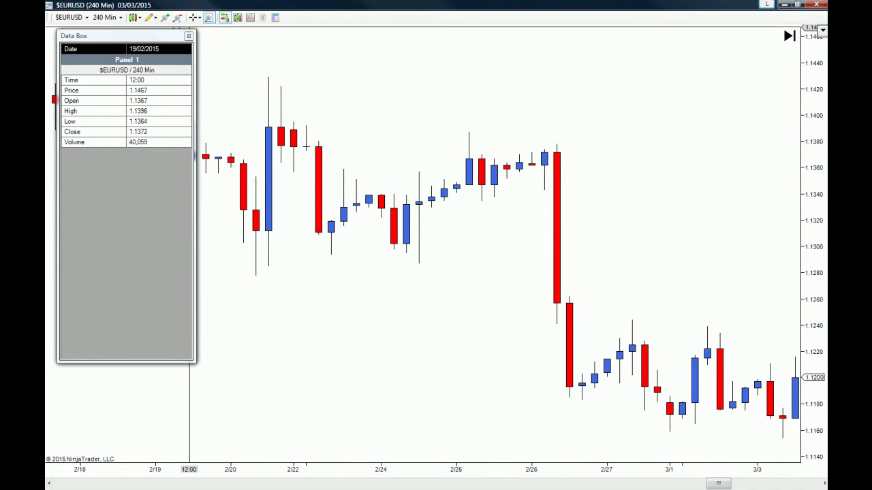
# Step: Zoom the chart back out to the early January to late March range
pyautogui.click(176, 19)
pyautogui.scroll(5, 527, 120)
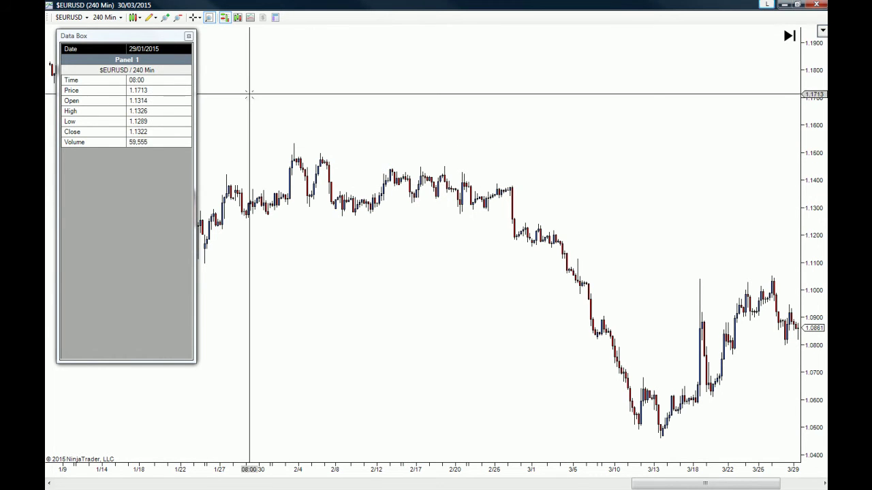
# Step: Add the RSI (14,3) indicator in its own panel below the price chart
pyautogui.click(249, 18)
pyautogui.moveTo(414, 145); pyautogui.dragTo(414, 207)
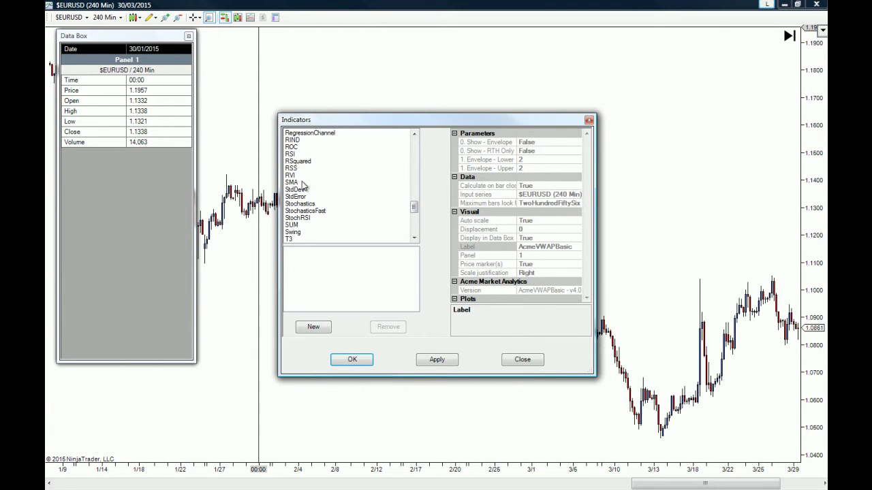
pyautogui.click(302, 156)
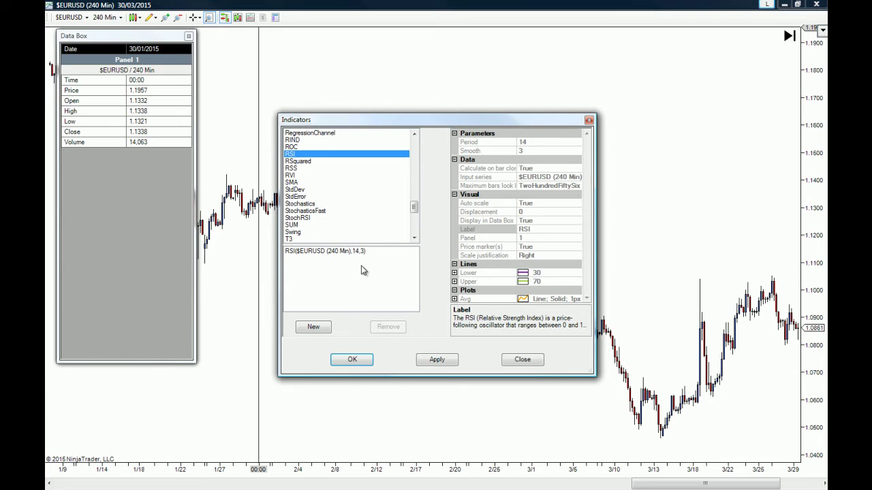
pyautogui.click(351, 251)
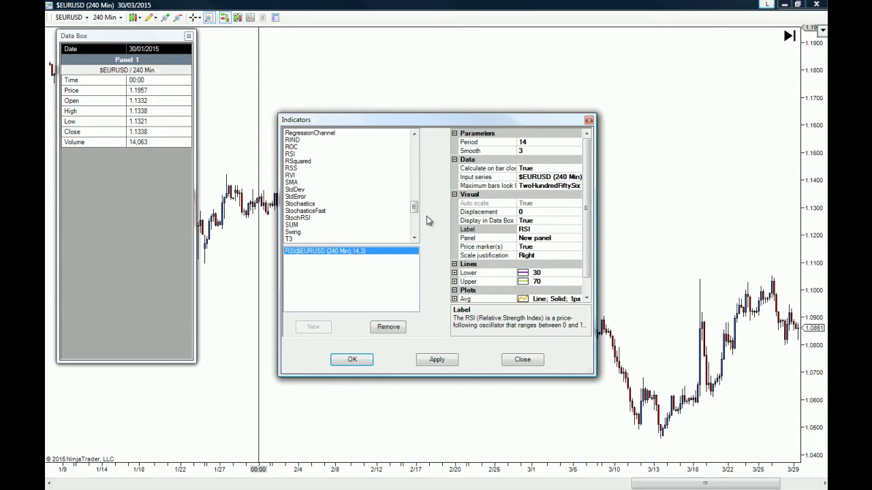
# Step: Add a 50-period SMA overlay and apply both indicators to the chart
pyautogui.moveTo(413, 212); pyautogui.dragTo(413, 204)
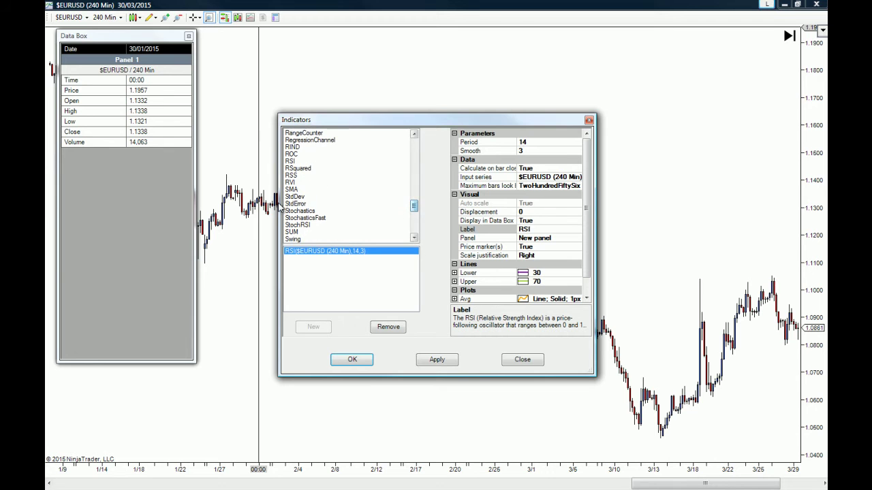
pyautogui.doubleClick(299, 192)
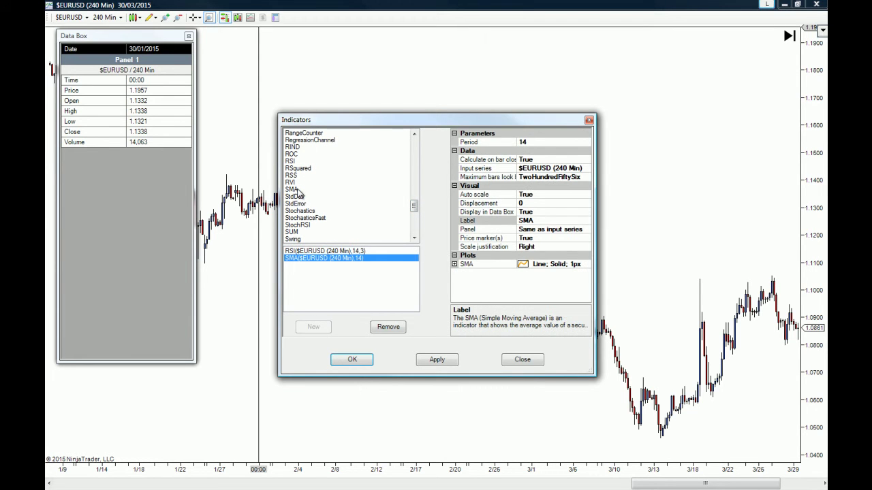
pyautogui.click(533, 143)
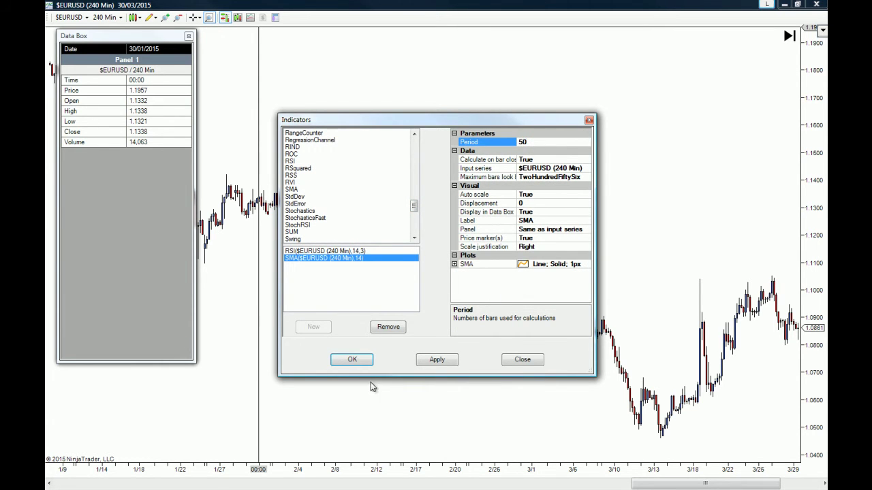
pyautogui.click(352, 360)
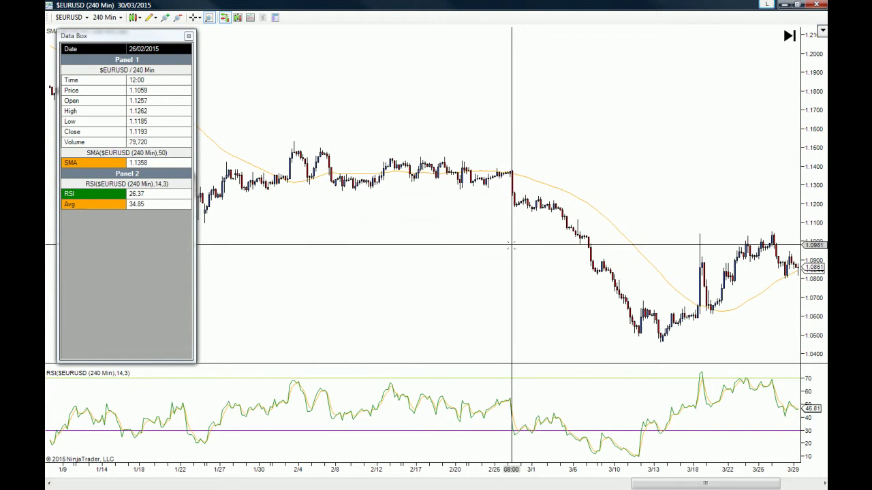
# Step: Zoom in on mid February to mid March and pan through the bars
pyautogui.moveTo(273, 77); pyautogui.dragTo(578, 284)
pyautogui.scroll(-4, 538, 288)
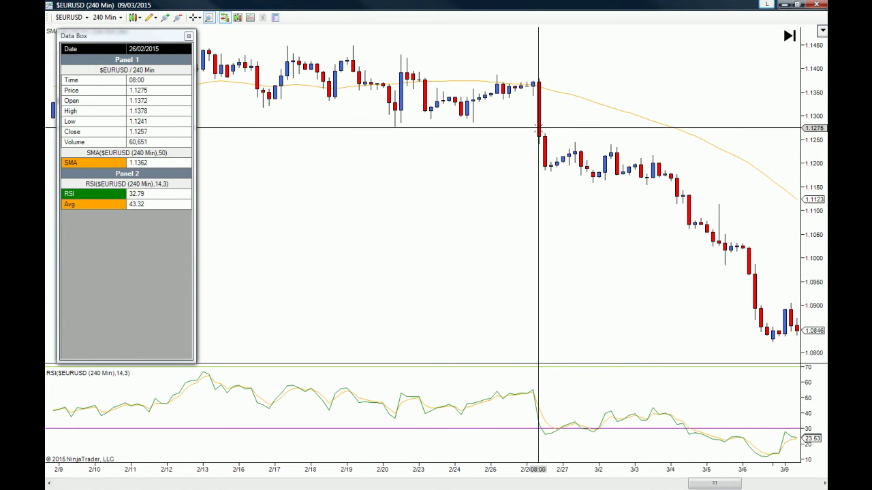
pyautogui.moveTo(623, 210); pyautogui.dragTo(351, 230)
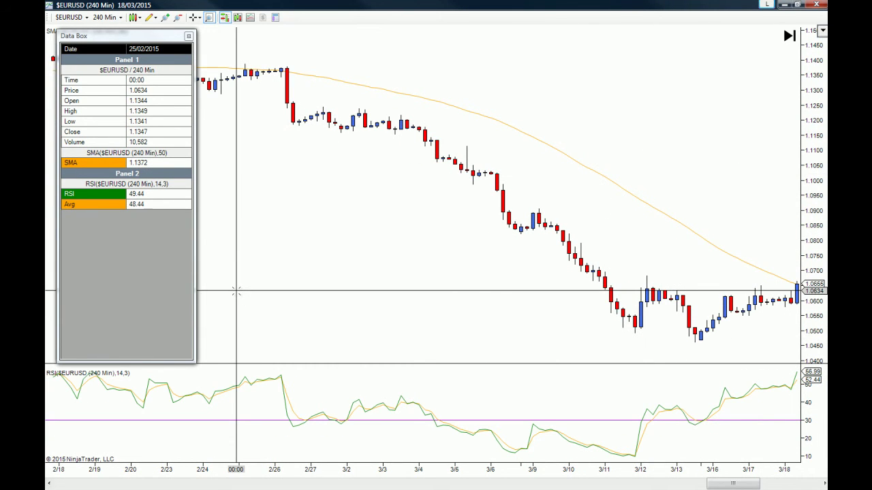
pyautogui.moveTo(300, 292); pyautogui.dragTo(451, 283)
# Step: Zoom out to the latest 20 April bar and bring early February back into view
pyautogui.scroll(-3, 341, 273)
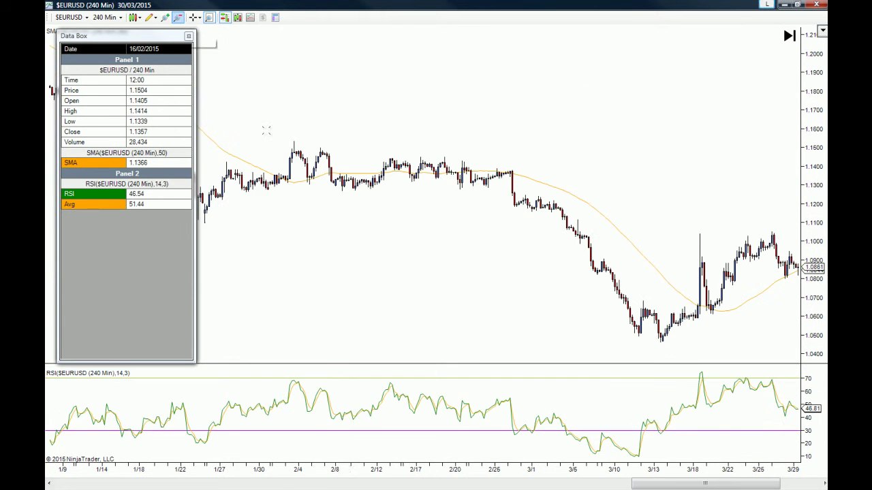
pyautogui.scroll(-10, 399, 279)
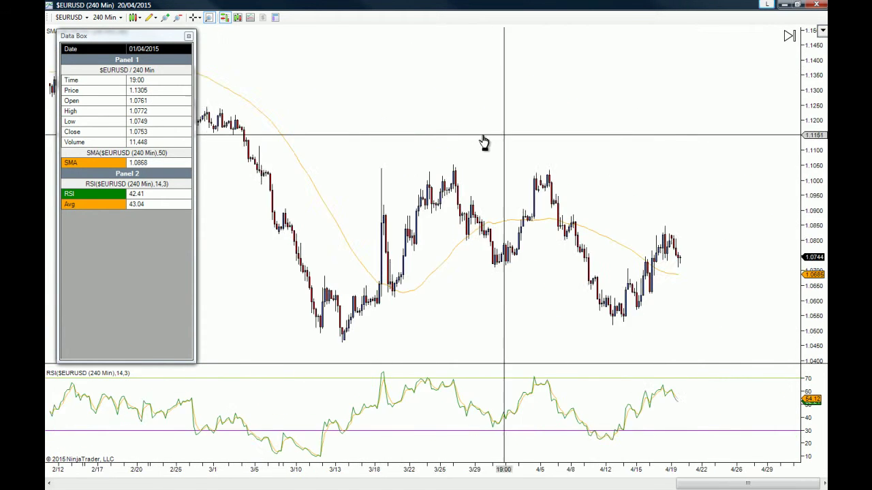
pyautogui.moveTo(439, 144); pyautogui.dragTo(593, 146)
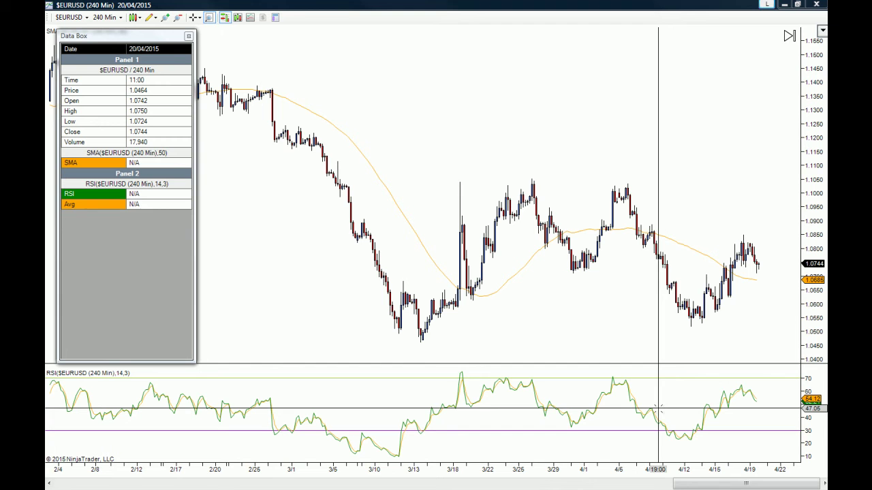
# Step: Draw a horizontal line across the price chart
pyautogui.click(155, 18)
pyautogui.click(195, 116)
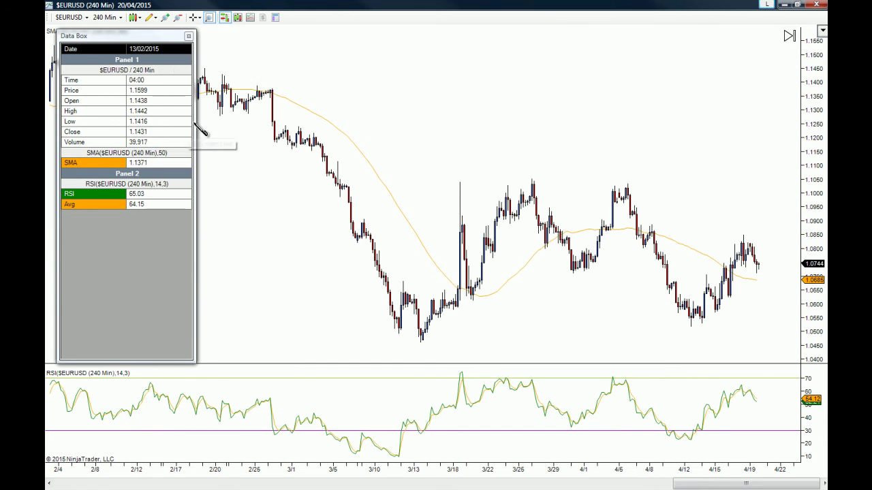
pyautogui.click(640, 260)
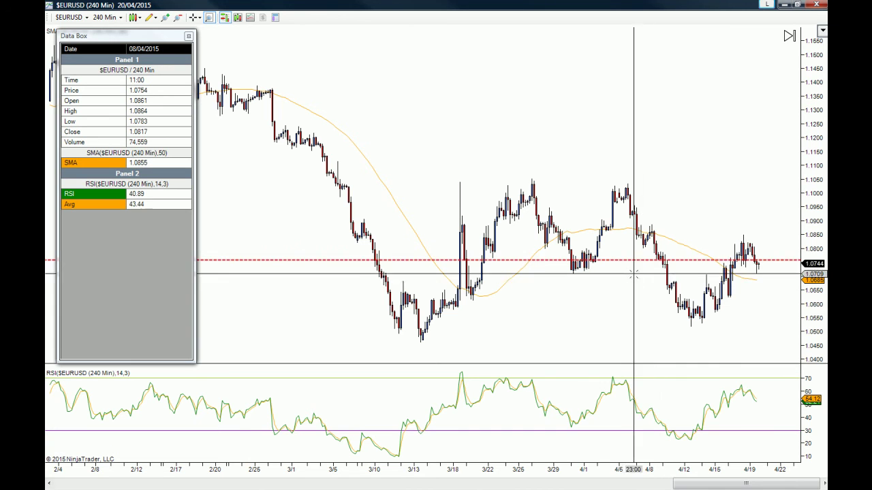
# Step: Make the horizontal line red, dashed, width 2, at price 1.0744
pyautogui.doubleClick(488, 177)
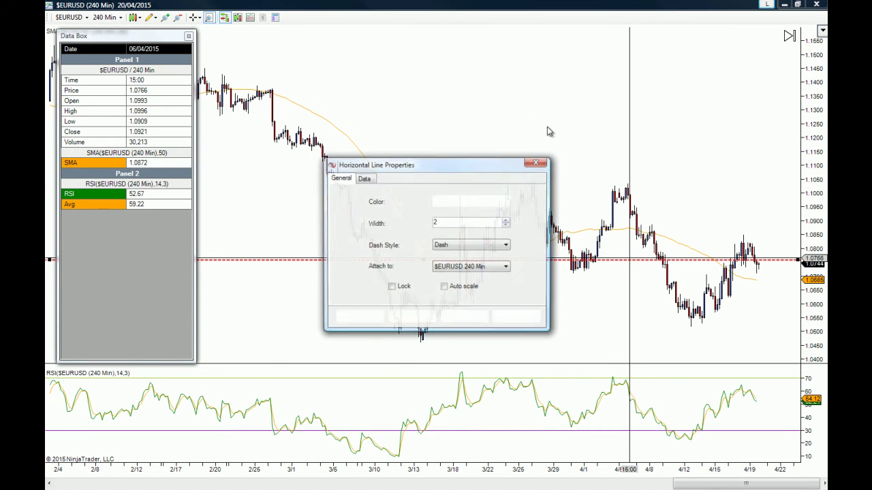
pyautogui.click(365, 180)
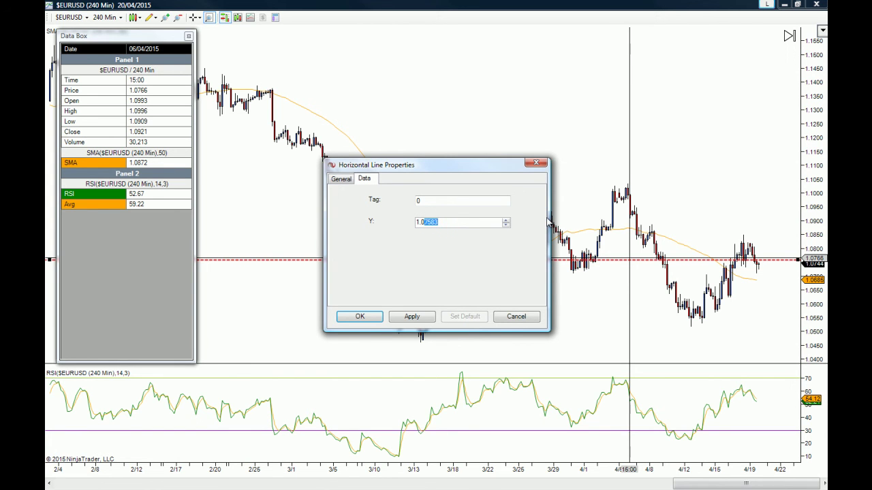
pyautogui.press('Return')
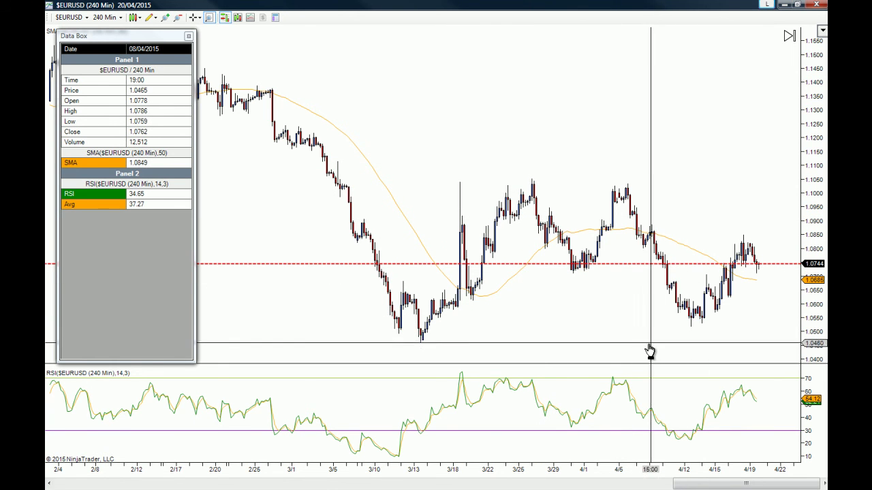
pyautogui.scroll(-2, 652, 350)
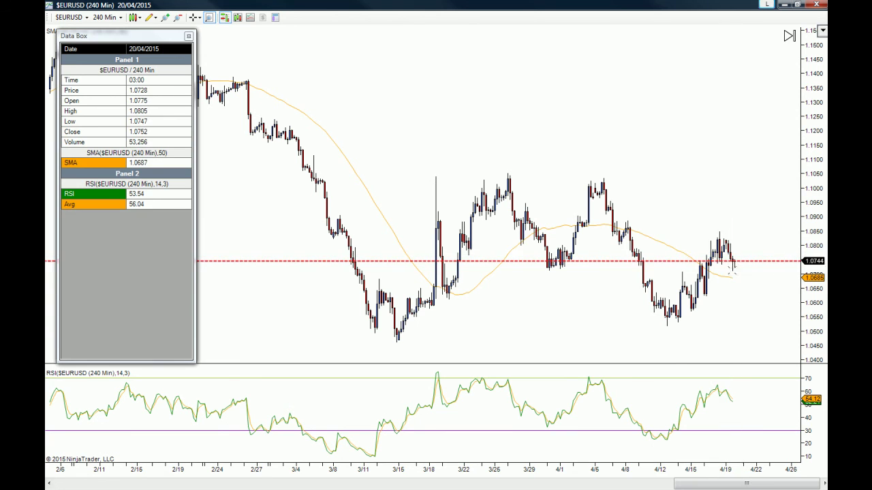